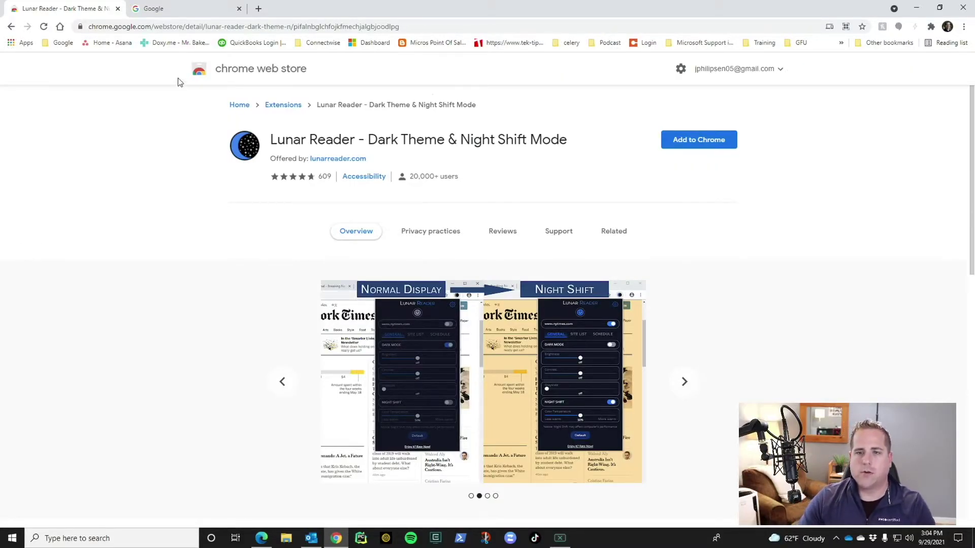
Step: Add the Lunar Reader - Dark Theme & Night Shift Mode extension to Chrome from its Web Store page
click(218, 26)
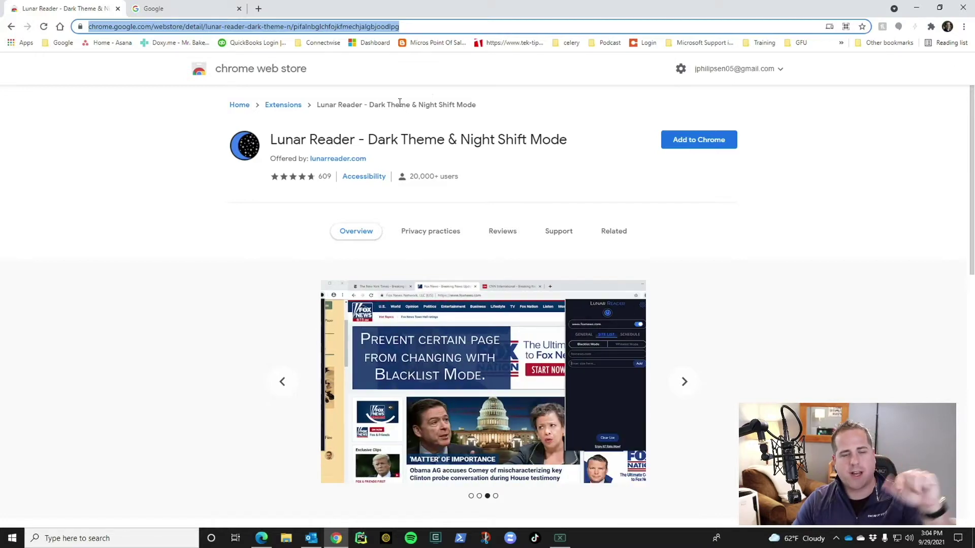
click(723, 148)
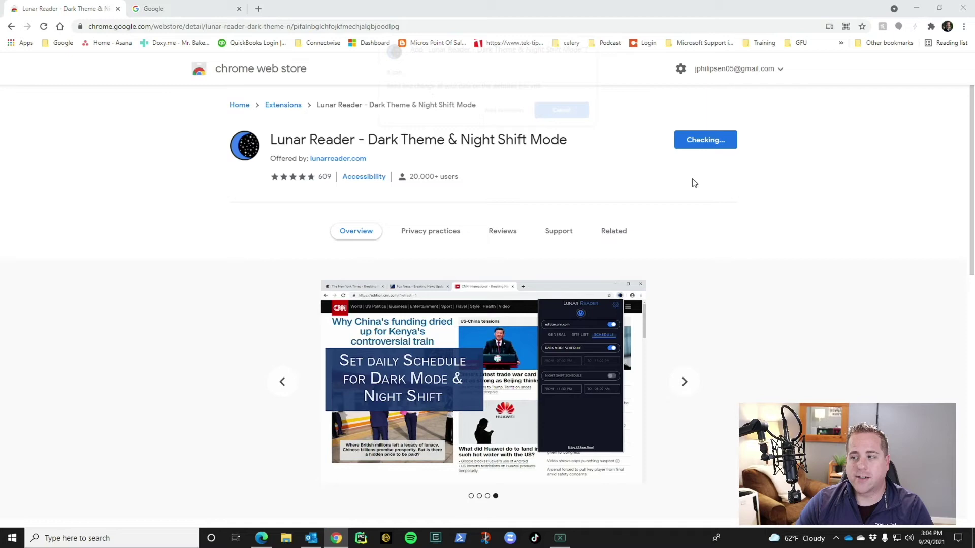
click(505, 111)
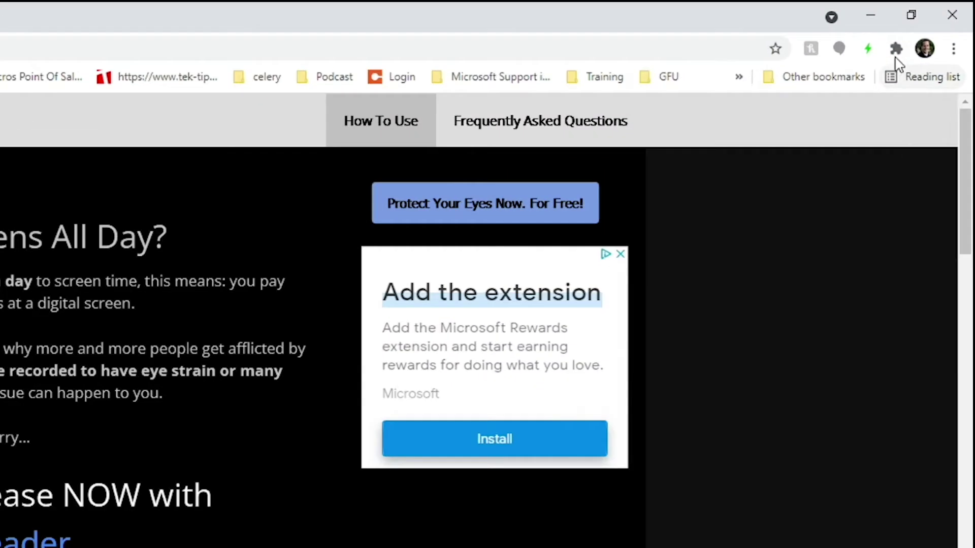
Step: Pin Lunar Reader from the Extensions menu and open its popup, with Dark Mode on for lunarreader.com
click(931, 26)
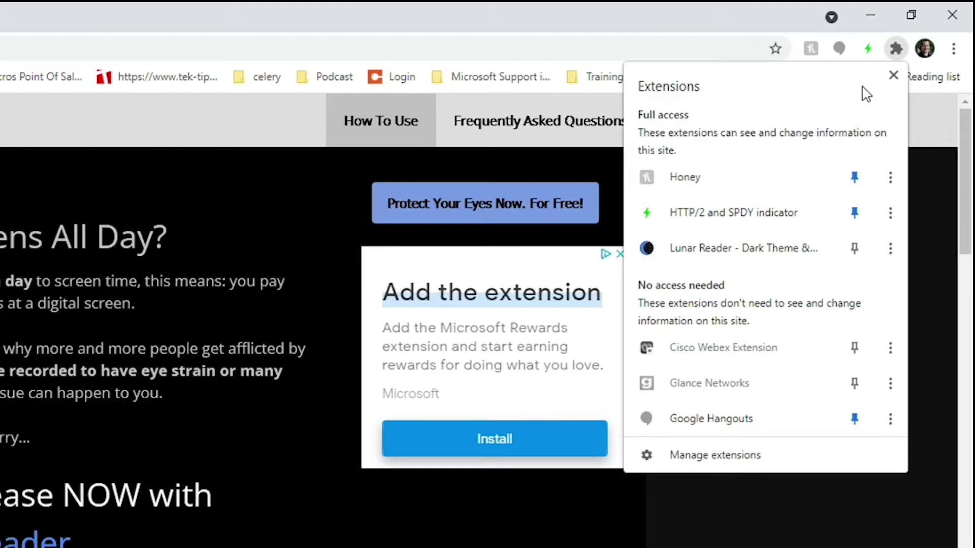
click(855, 248)
click(799, 216)
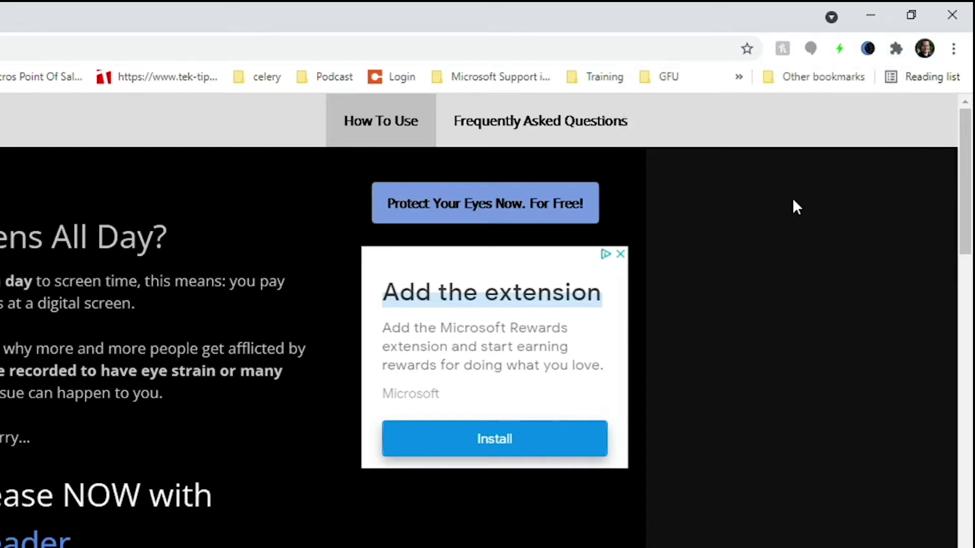
click(868, 48)
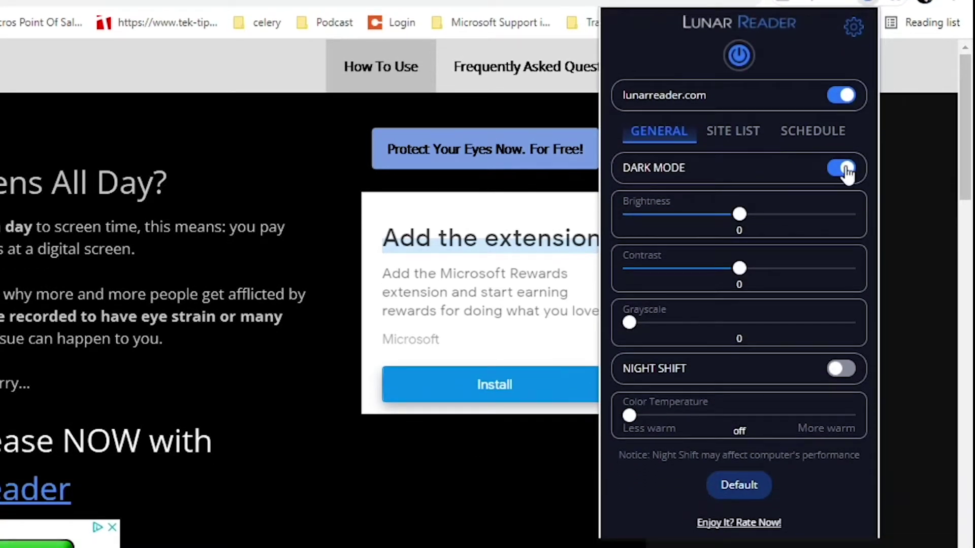
Step: Switch Dark Mode off and back on for lunarreader.com to compare the light and dark page
click(841, 222)
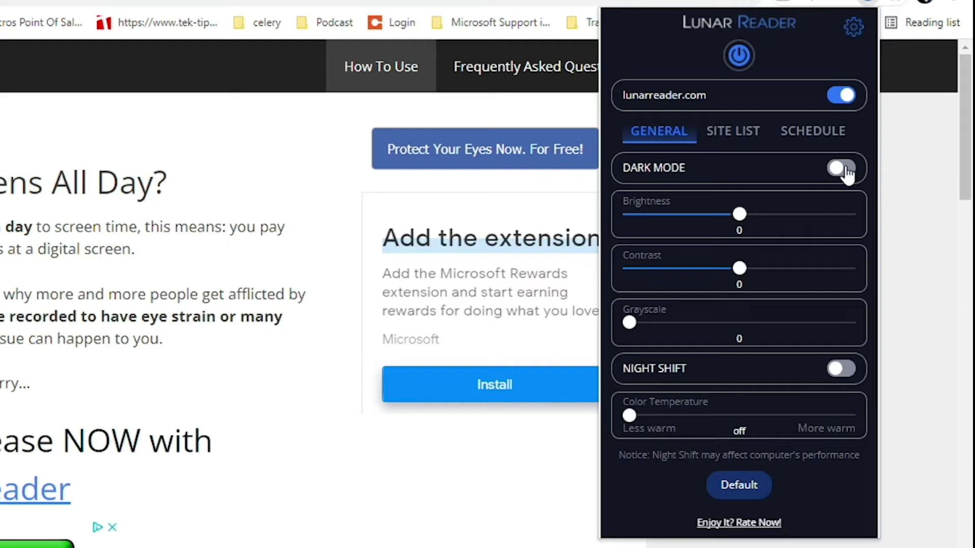
click(843, 169)
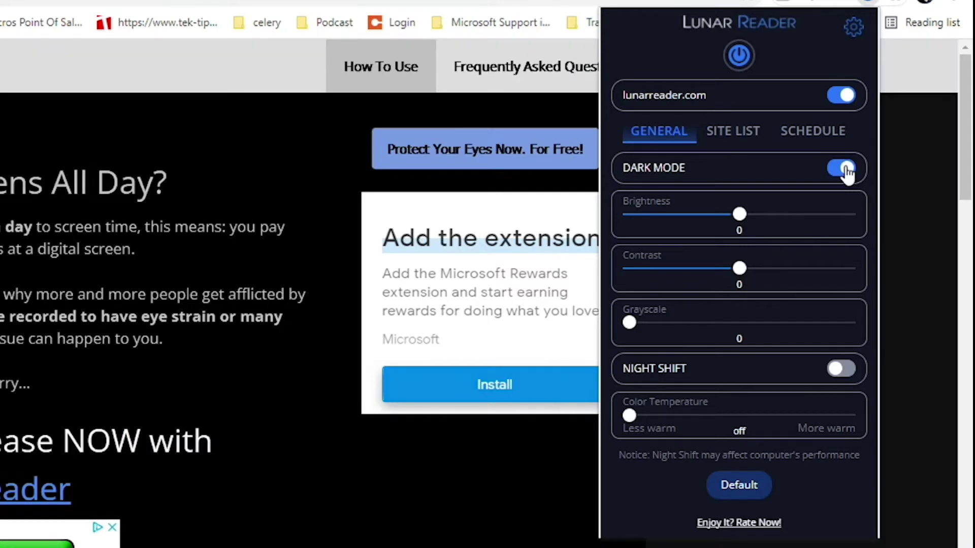
click(844, 168)
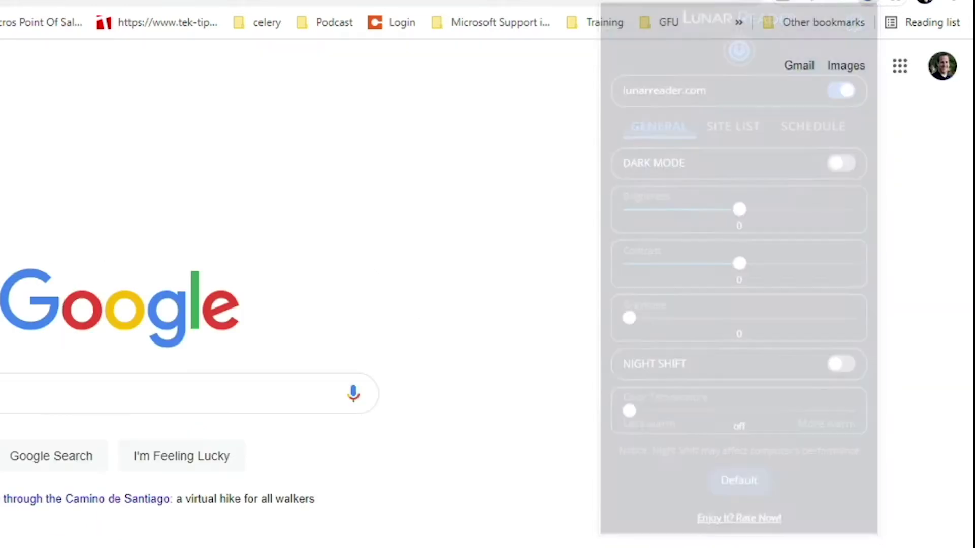
click(866, 30)
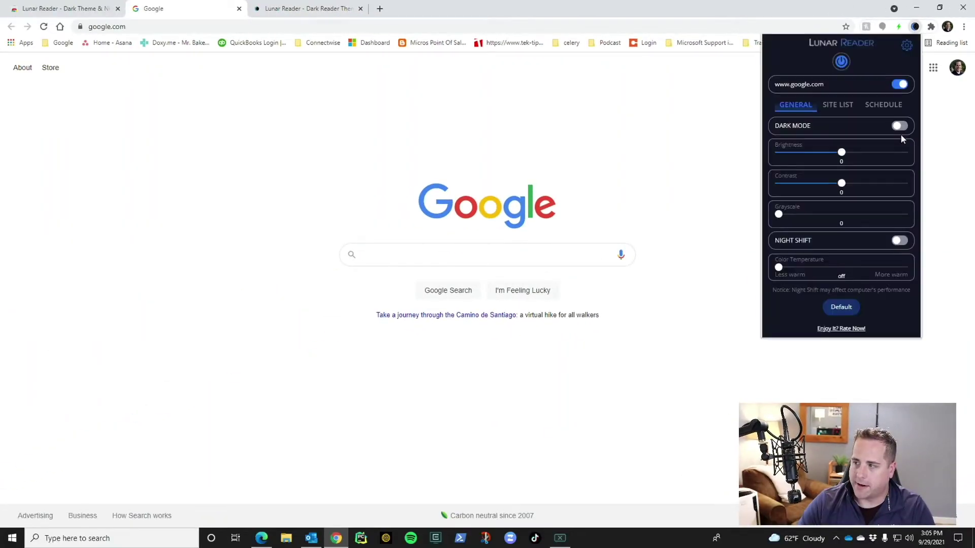
click(847, 155)
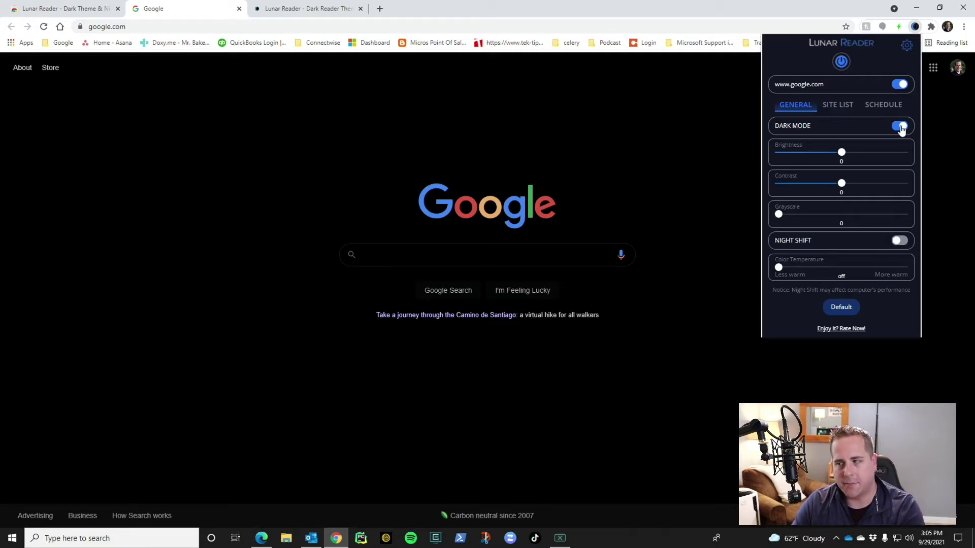
click(900, 127)
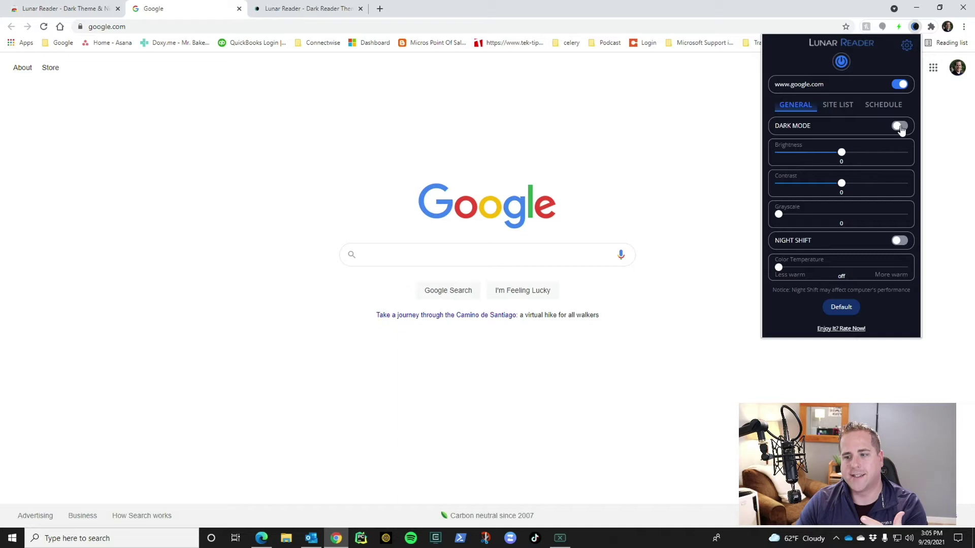
click(900, 127)
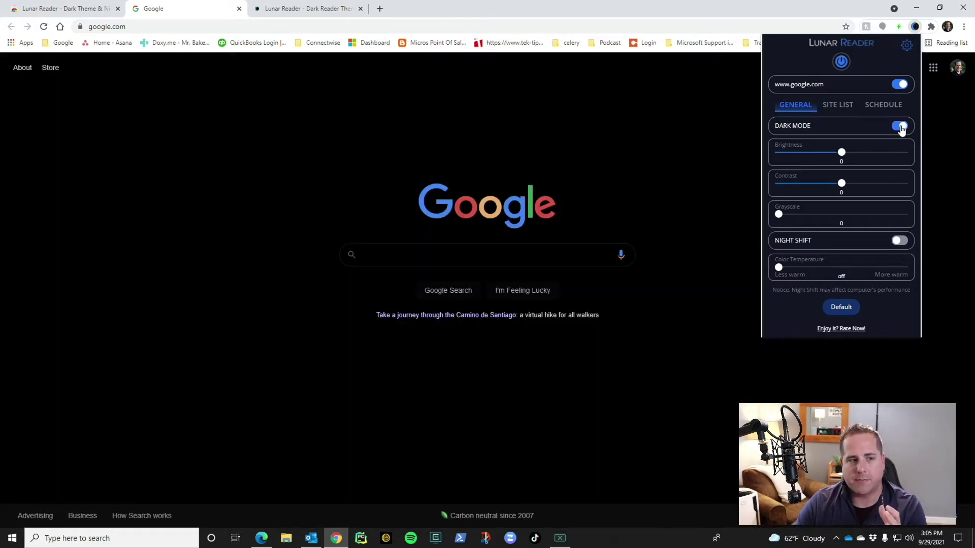
click(901, 86)
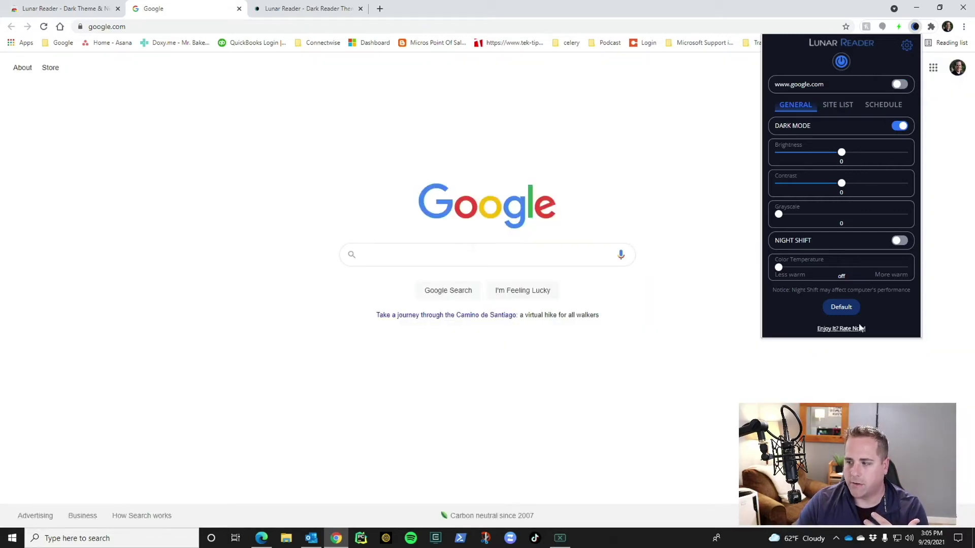
Step: Check the excluded sites list, then load google.com in a new tab to confirm it stays light
click(849, 105)
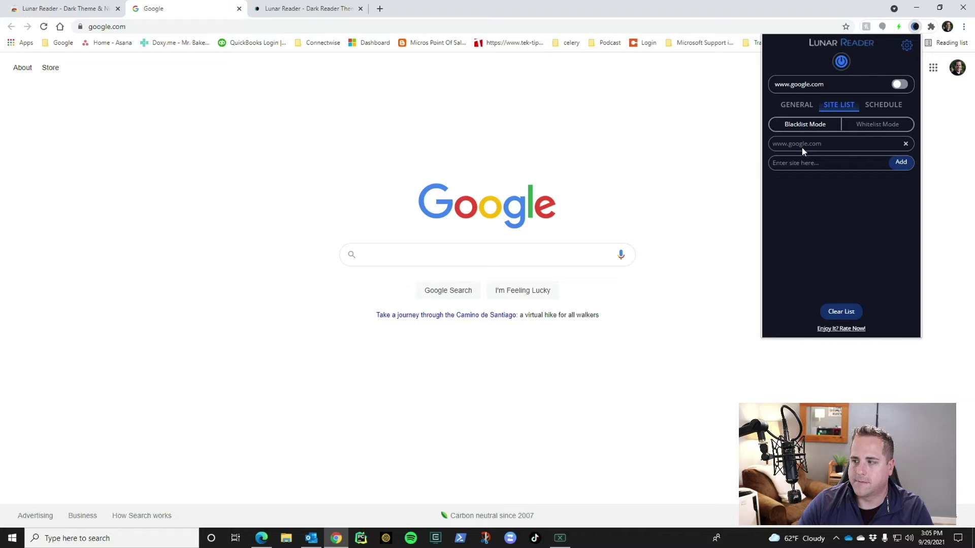
click(380, 9)
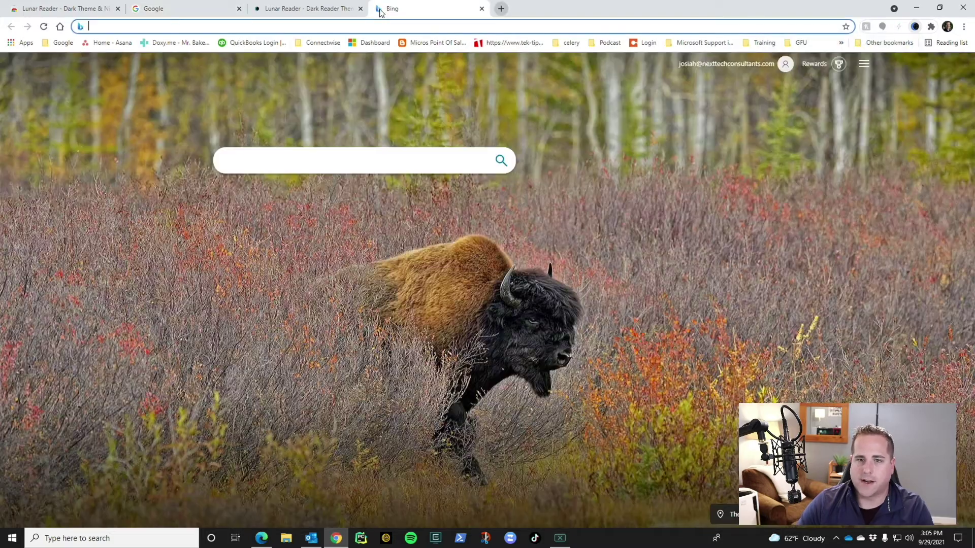
text(google.com)
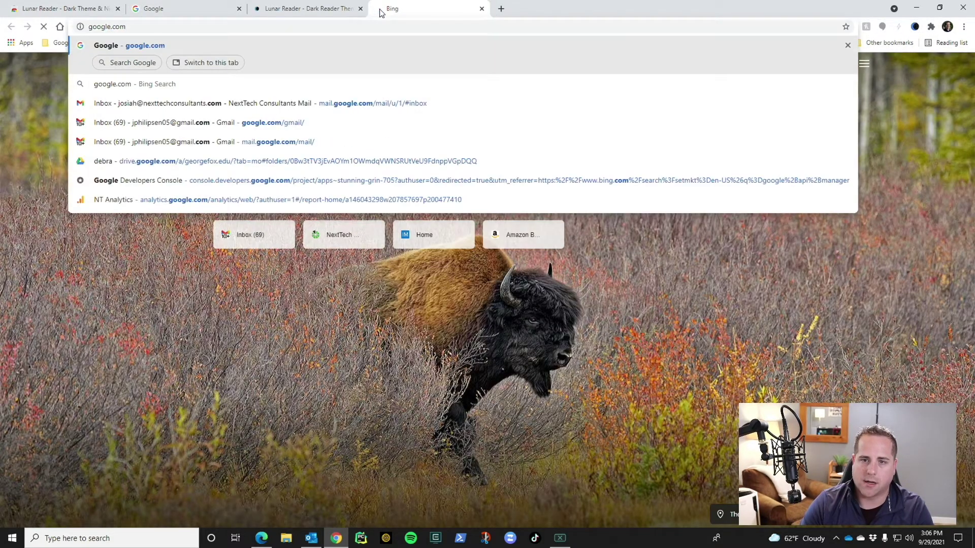
key(Return)
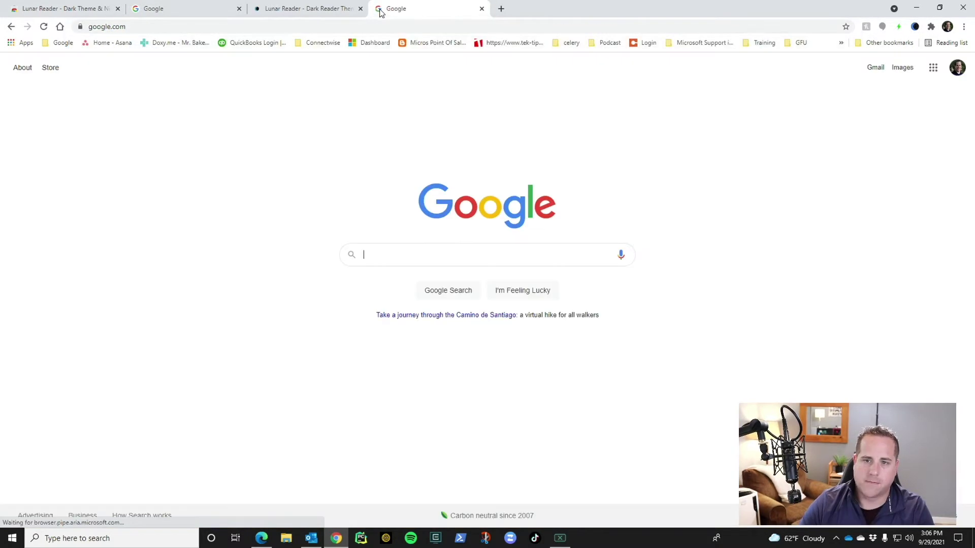
click(311, 9)
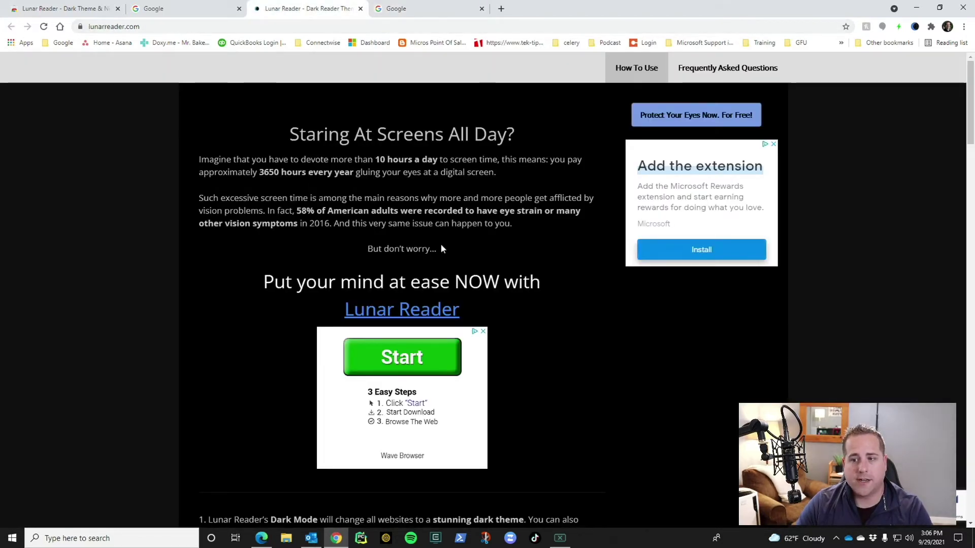
click(201, 9)
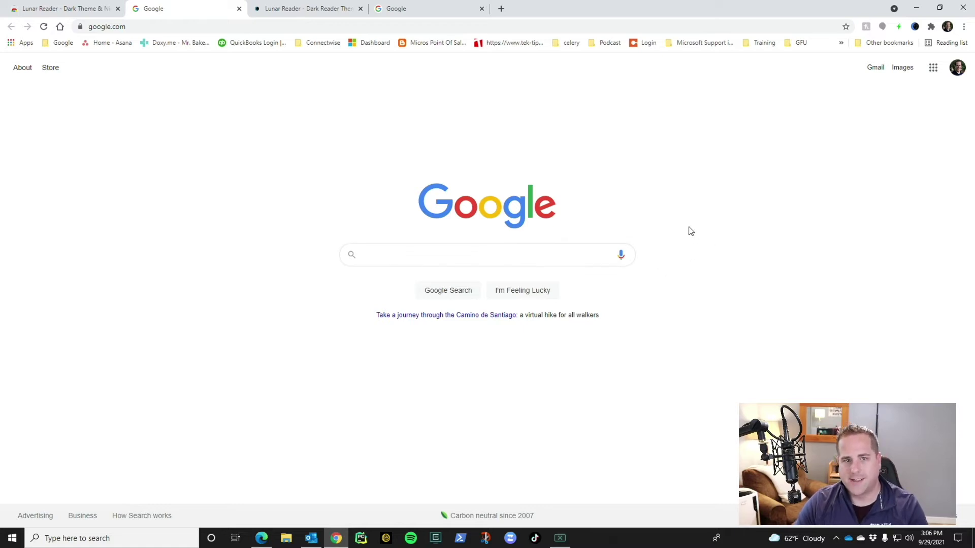
click(915, 27)
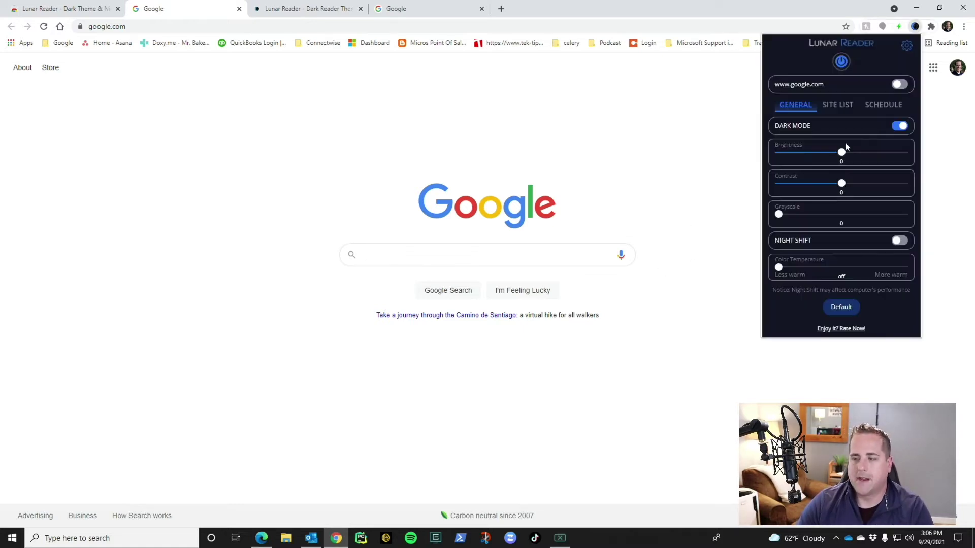
click(914, 27)
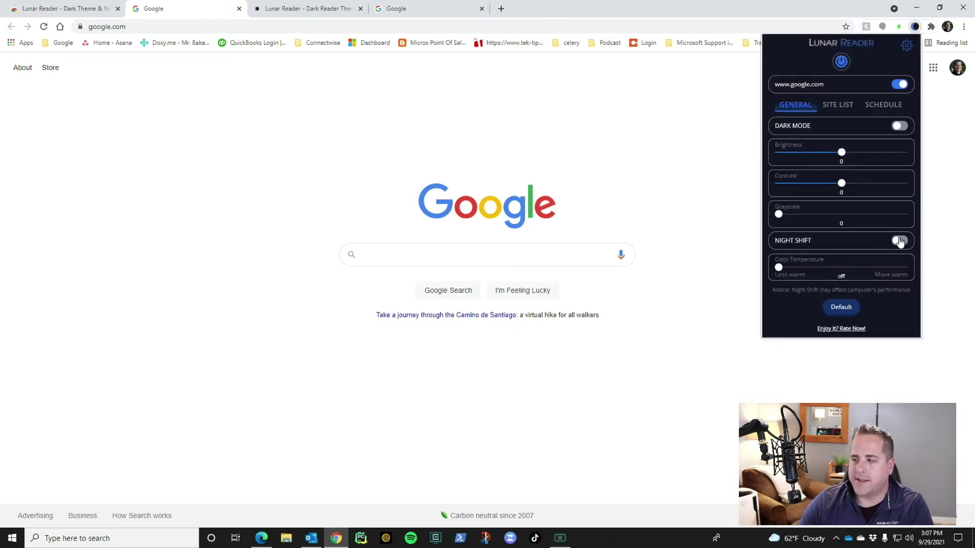
click(899, 241)
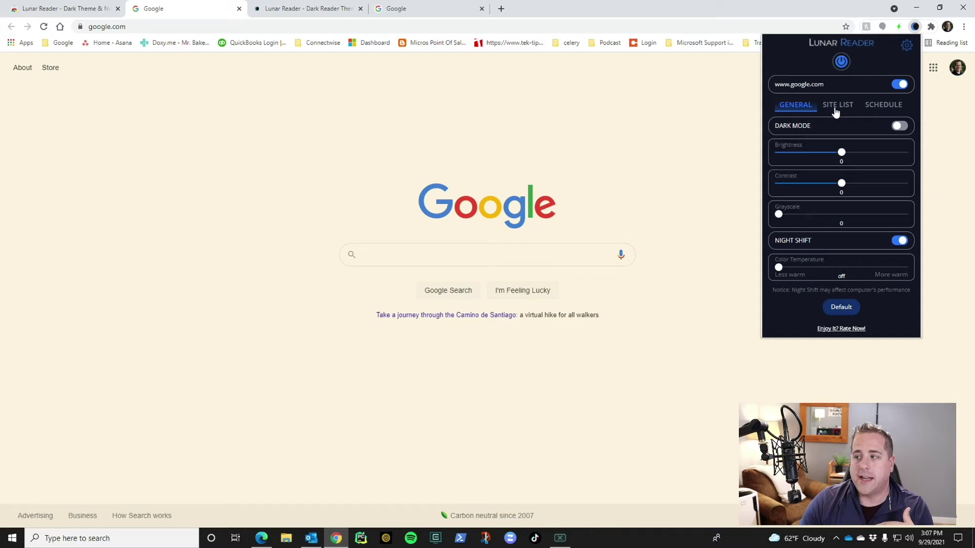
click(899, 86)
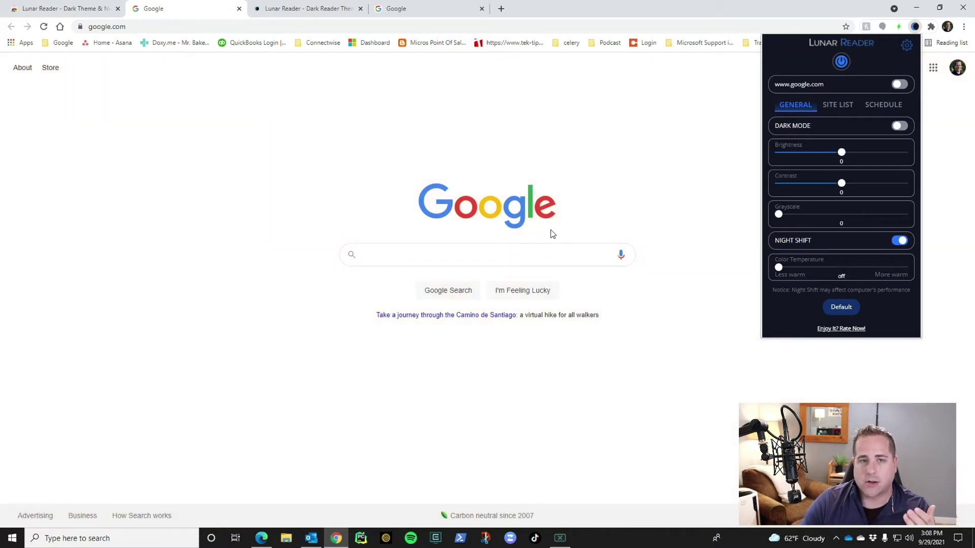
click(898, 86)
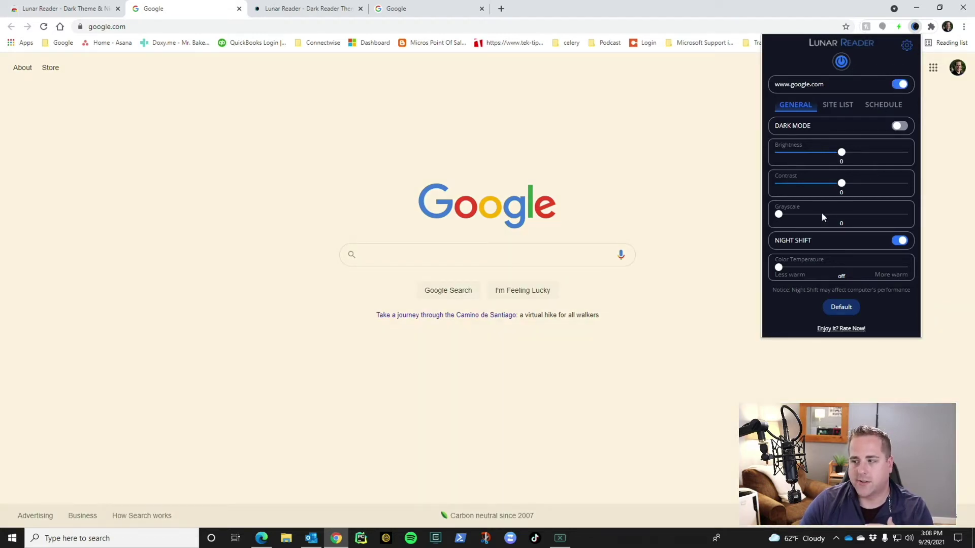
drag(831, 268, 757, 265)
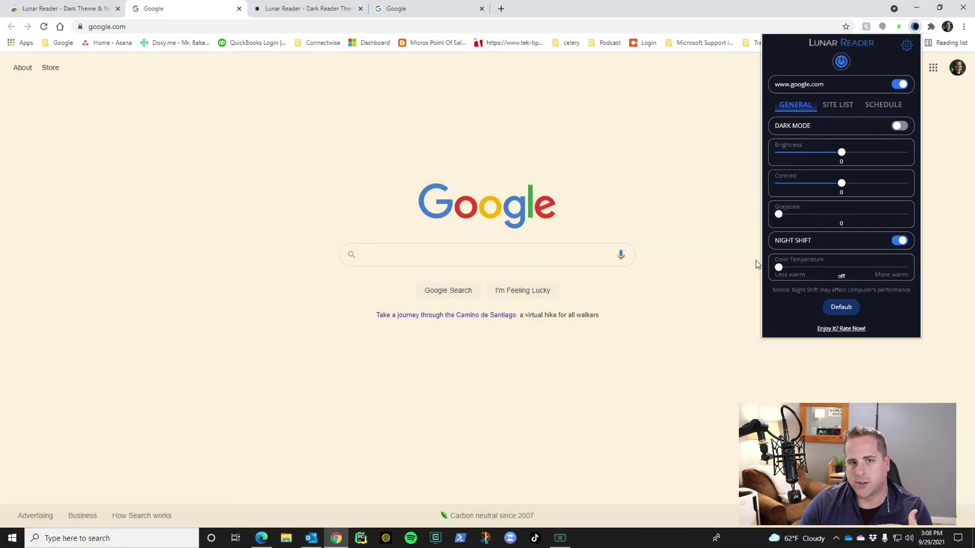
click(756, 260)
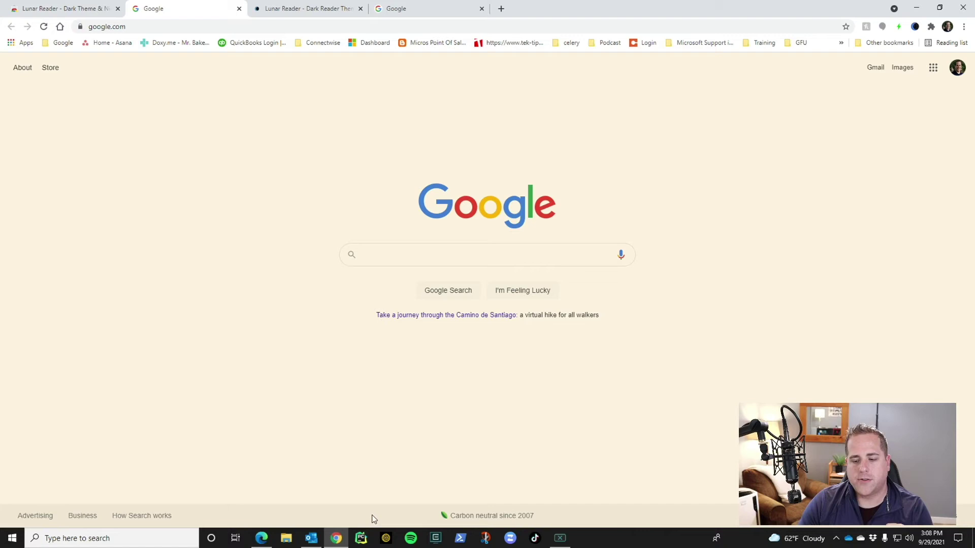
Step: Bring Microsoft Edge forward and switch to its Lunar Reader store page tab
click(258, 540)
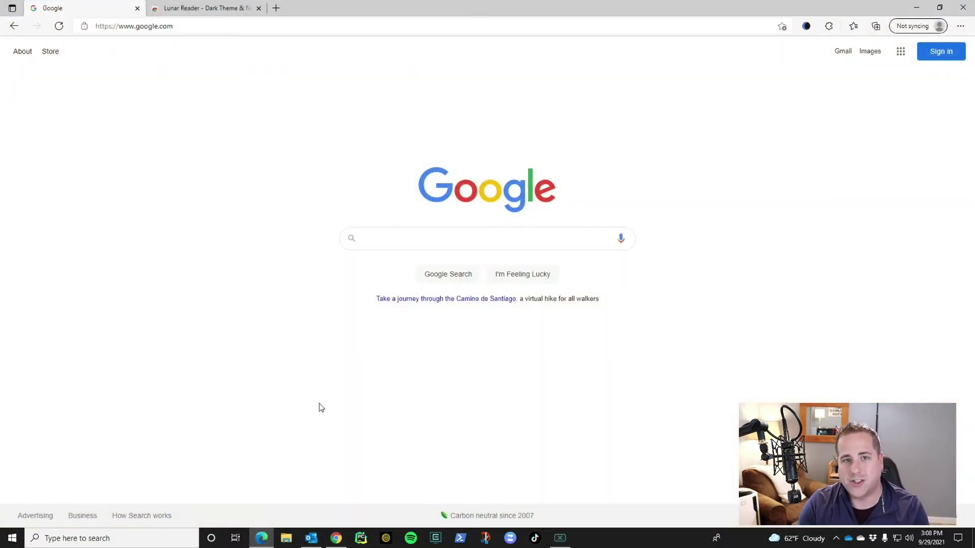
click(200, 8)
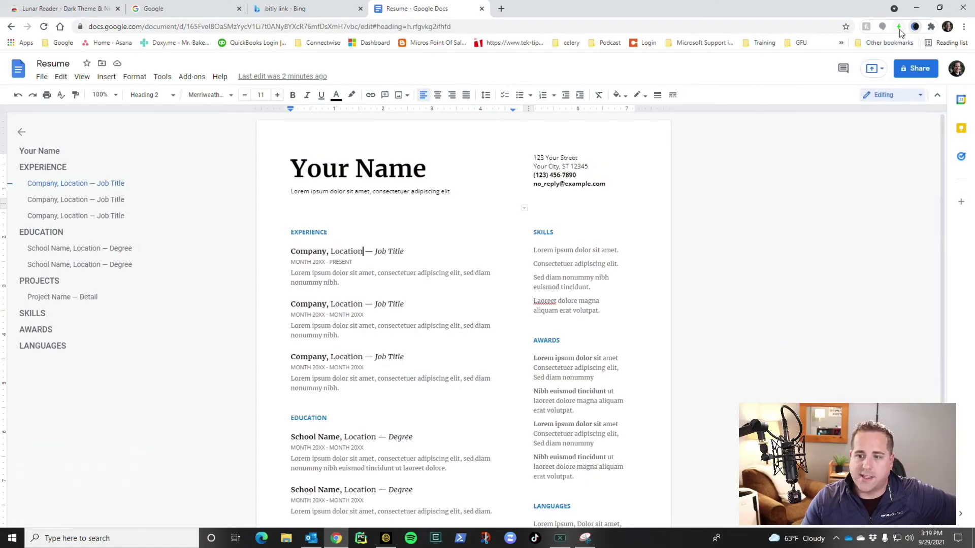
Step: Turn on Lunar Reader's Dark Mode for docs.google.com, then click into the Resume's first job description
click(915, 27)
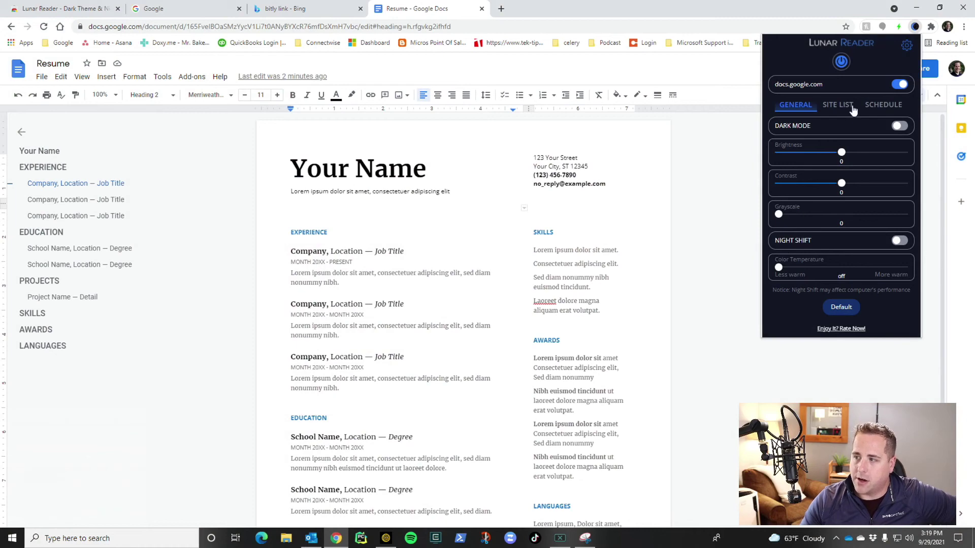
click(900, 127)
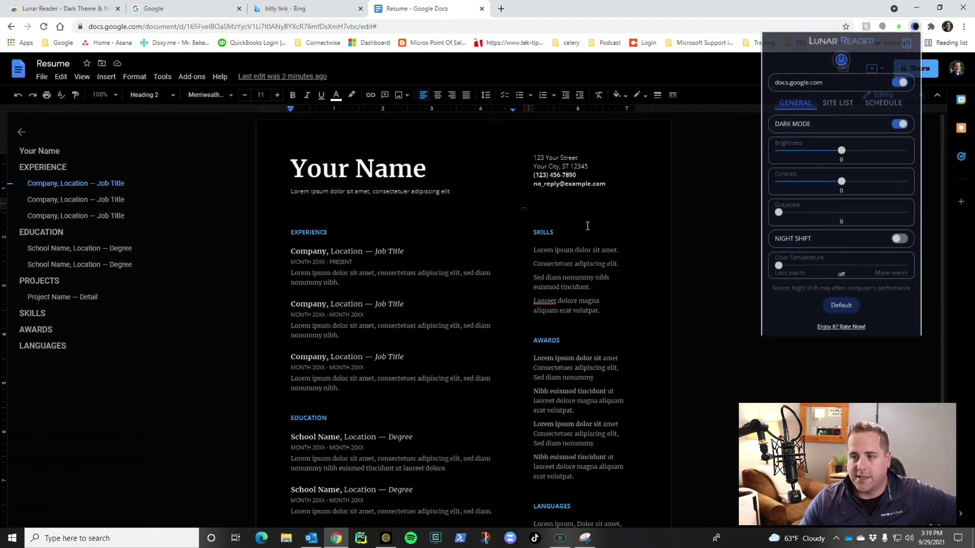
click(587, 225)
click(375, 286)
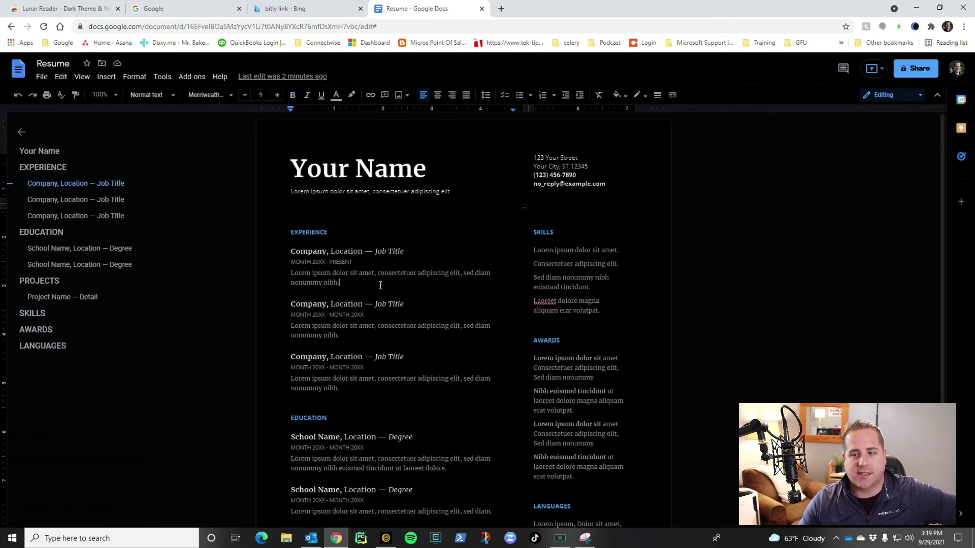